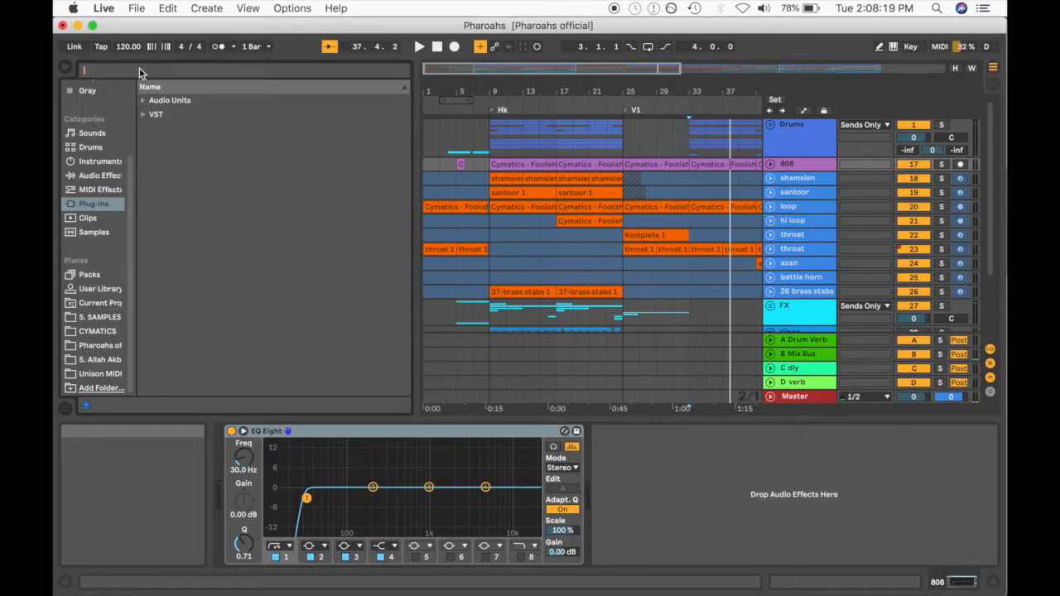
{"action": "type", "text": "com"}
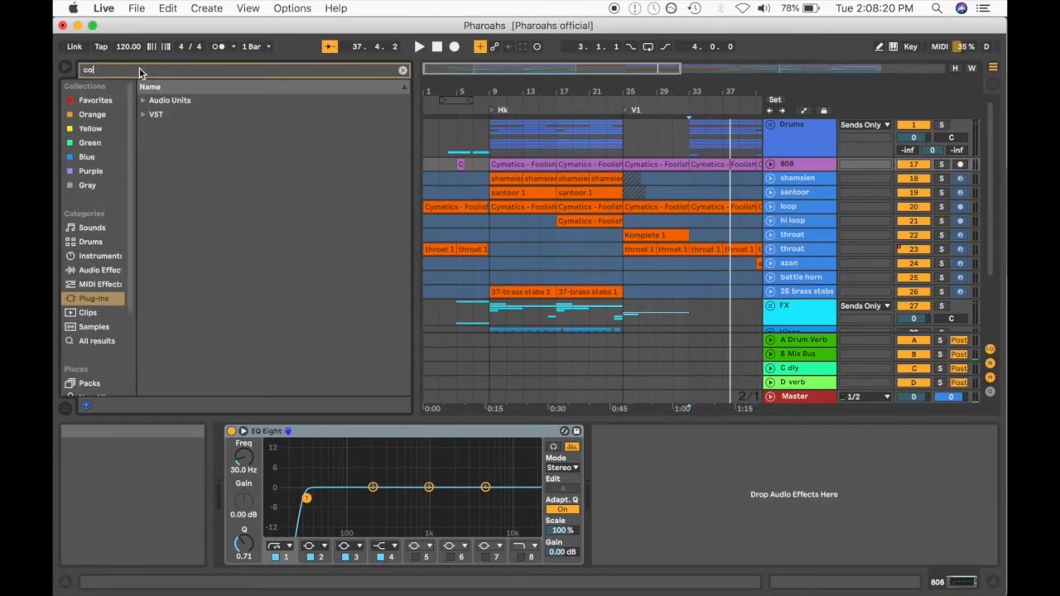
{"action": "key", "text": "BackSpace"}
{"action": "key", "text": "BackSpace"}
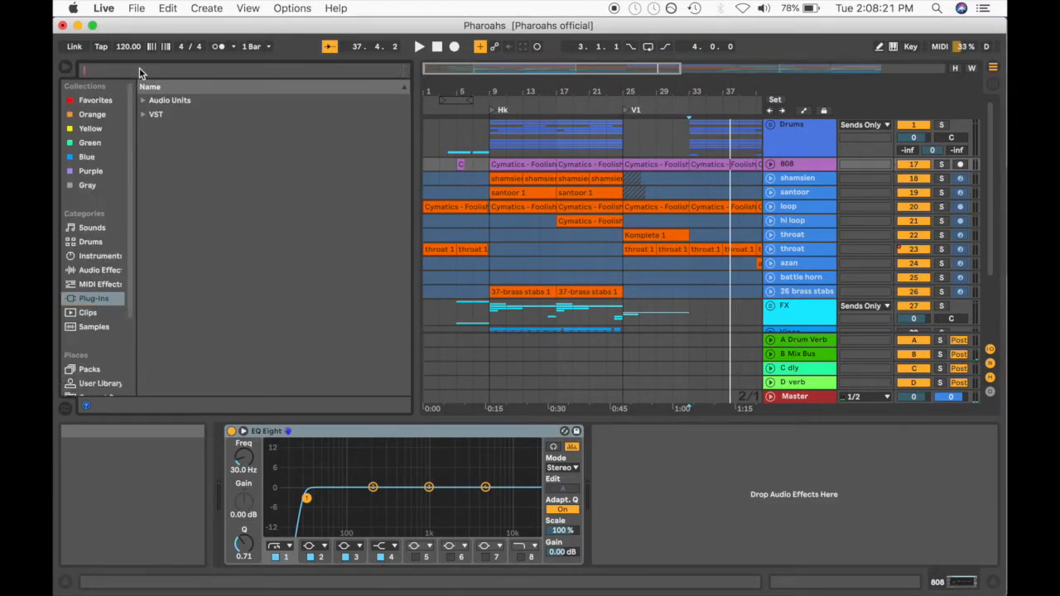
- Add the Compressor audio effect after EQ Eight on the 808 track and hide the browser
{"action": "left_click", "coordinate": [100, 273]}
{"action": "scroll", "coordinate": [255, 331], "scroll_direction": "down", "scroll_amount": 5}
{"action": "scroll", "coordinate": [255, 329], "scroll_direction": "down", "scroll_amount": 3}
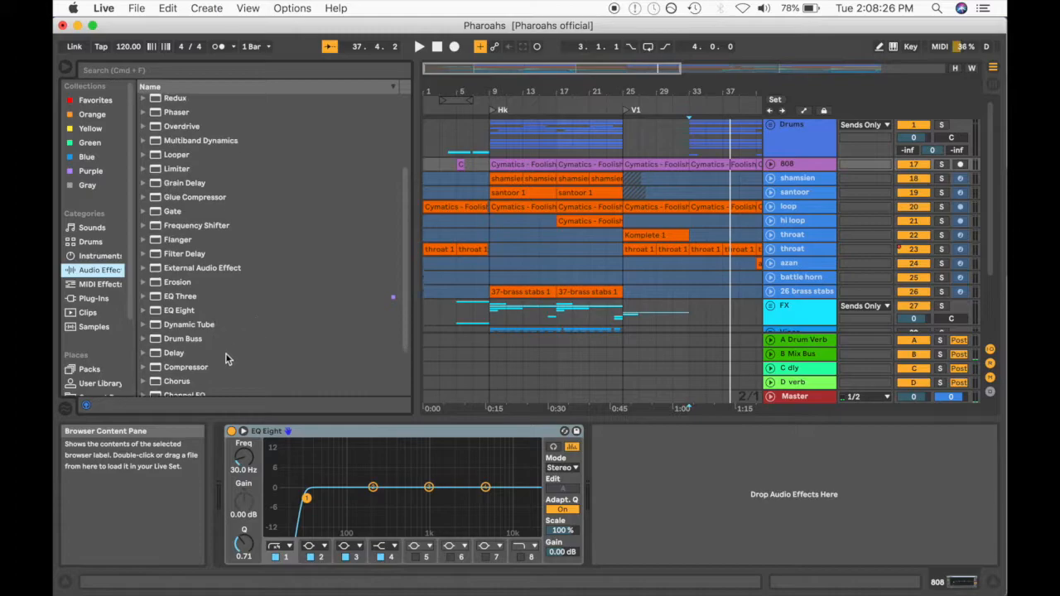
{"action": "left_click", "coordinate": [177, 369]}
{"action": "left_click_drag", "start_coordinate": [177, 373], "coordinate": [672, 465]}
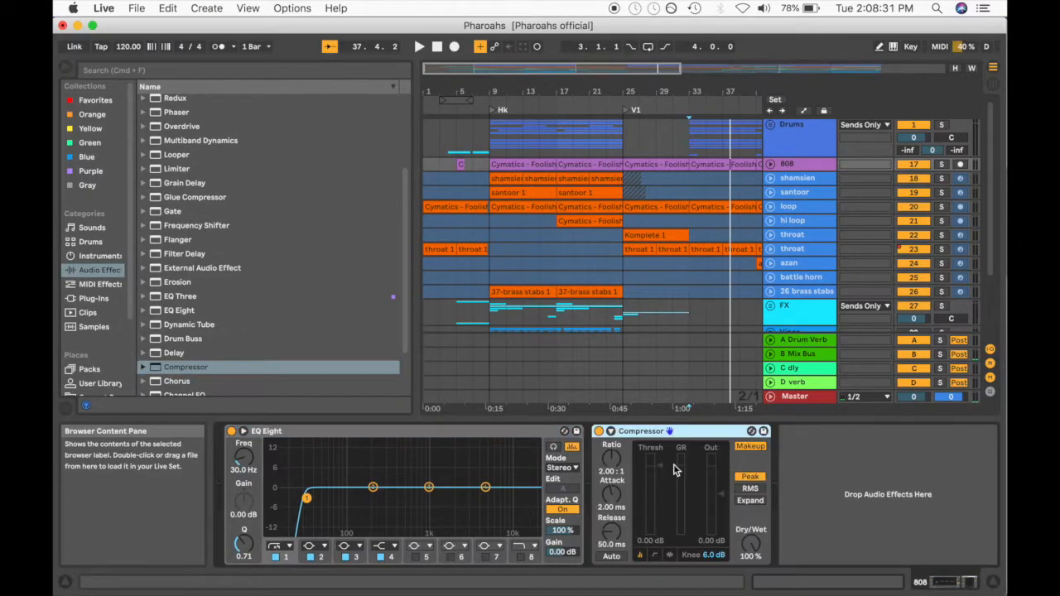
{"action": "left_click", "coordinate": [67, 68]}
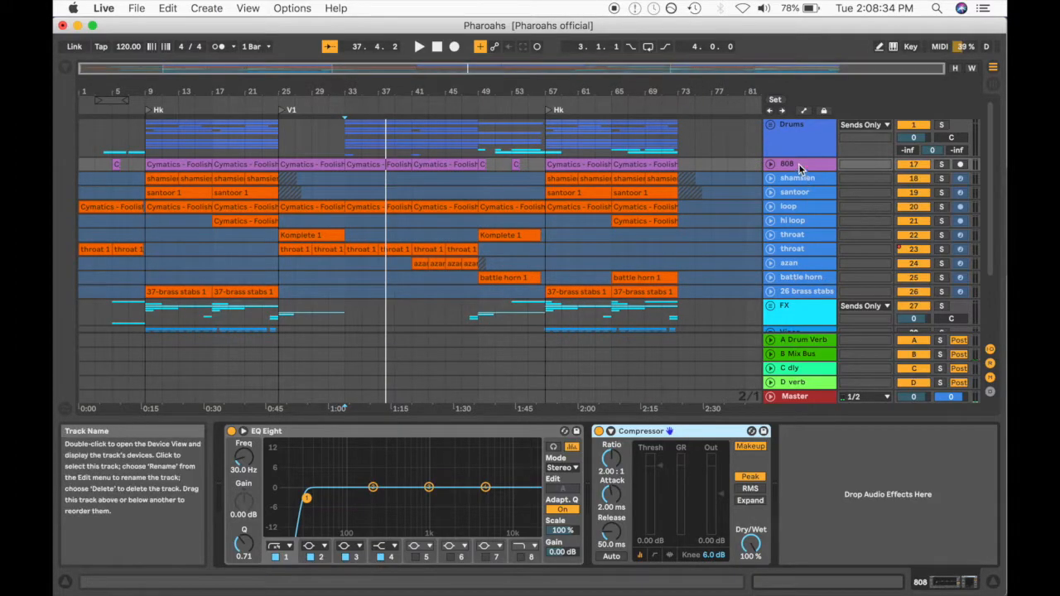
- Reveal the 808 Compressor's sidechain controls, enable Sidechain and choose the kick as its audio source
{"action": "left_click", "coordinate": [799, 169]}
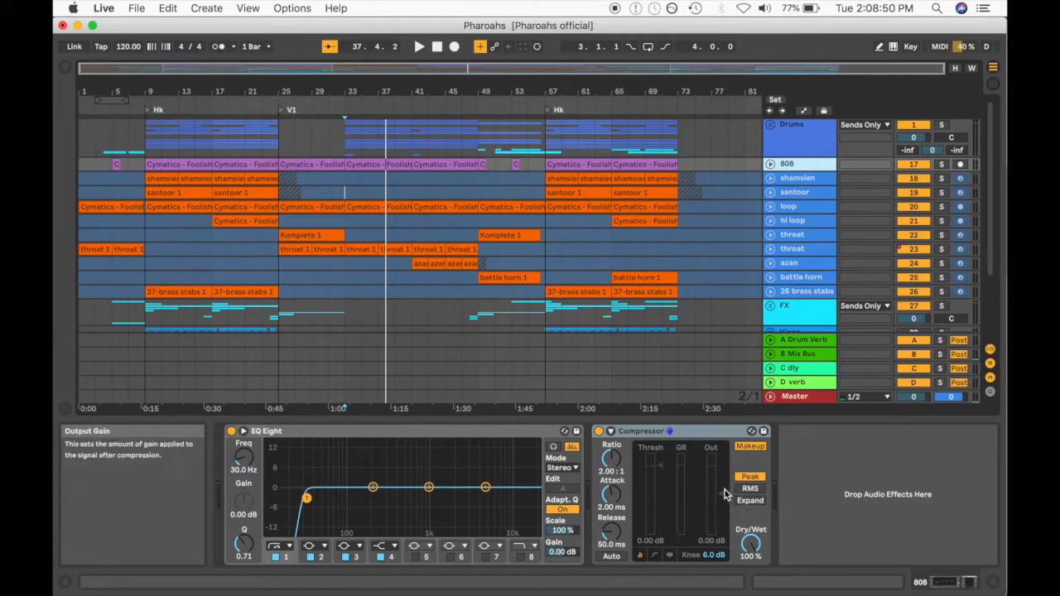
{"action": "left_click", "coordinate": [611, 432]}
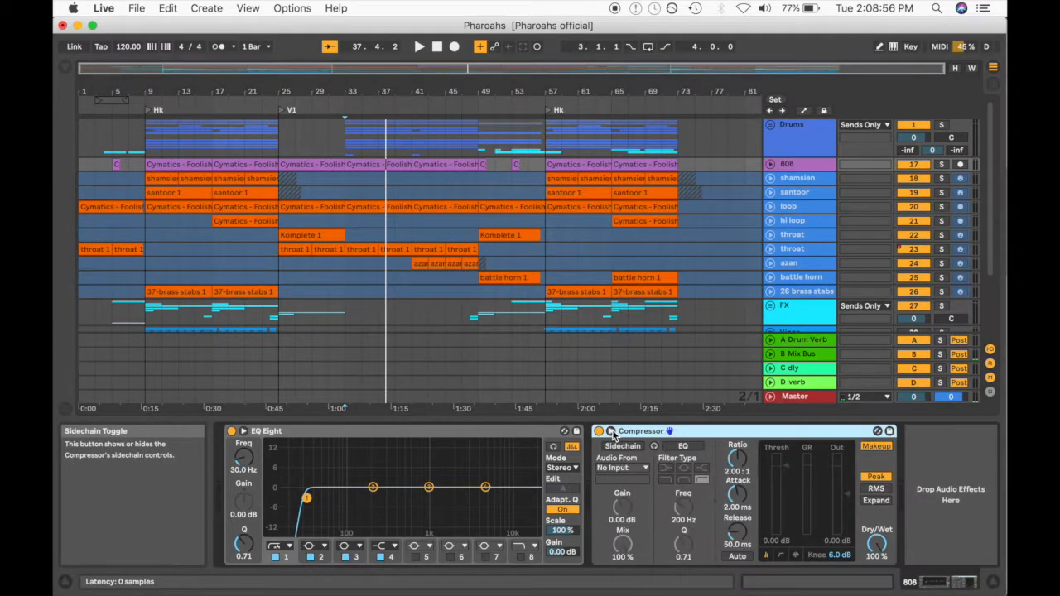
{"action": "left_click", "coordinate": [624, 446]}
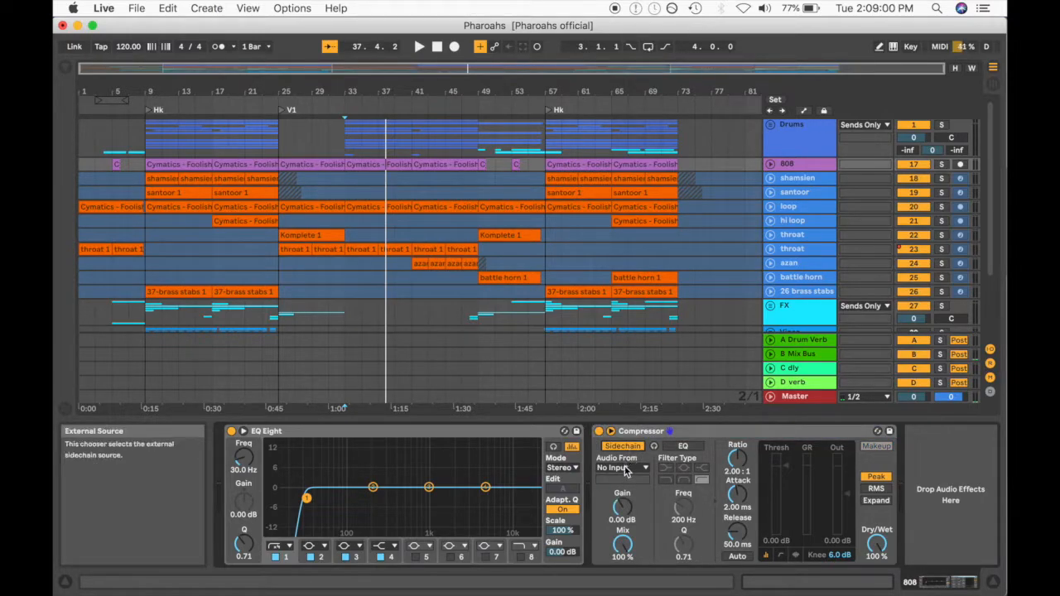
{"action": "left_click", "coordinate": [626, 469]}
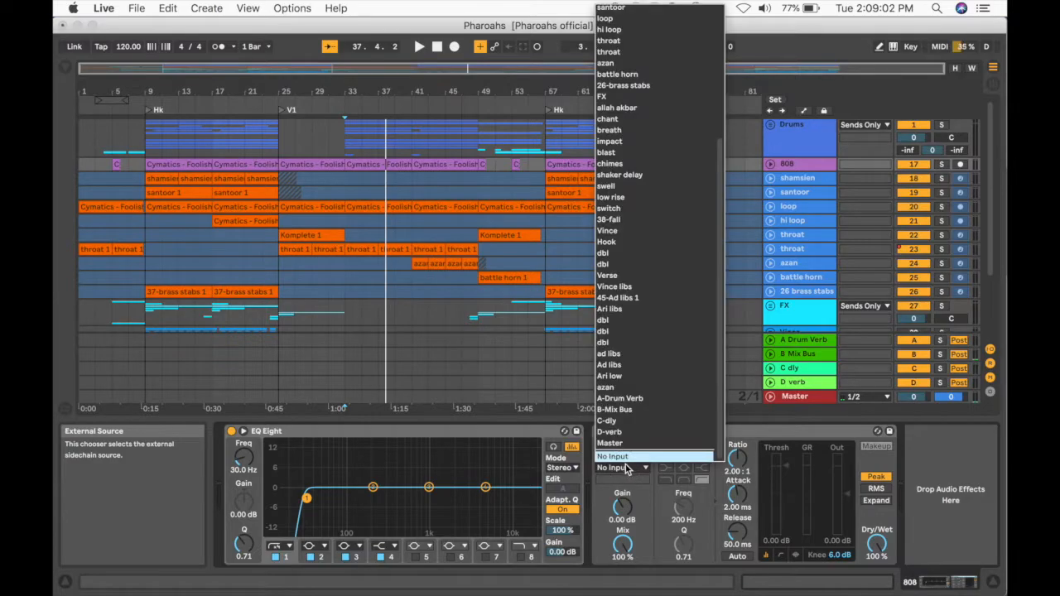
{"action": "scroll", "coordinate": [651, 290], "scroll_direction": "up", "scroll_amount": 5}
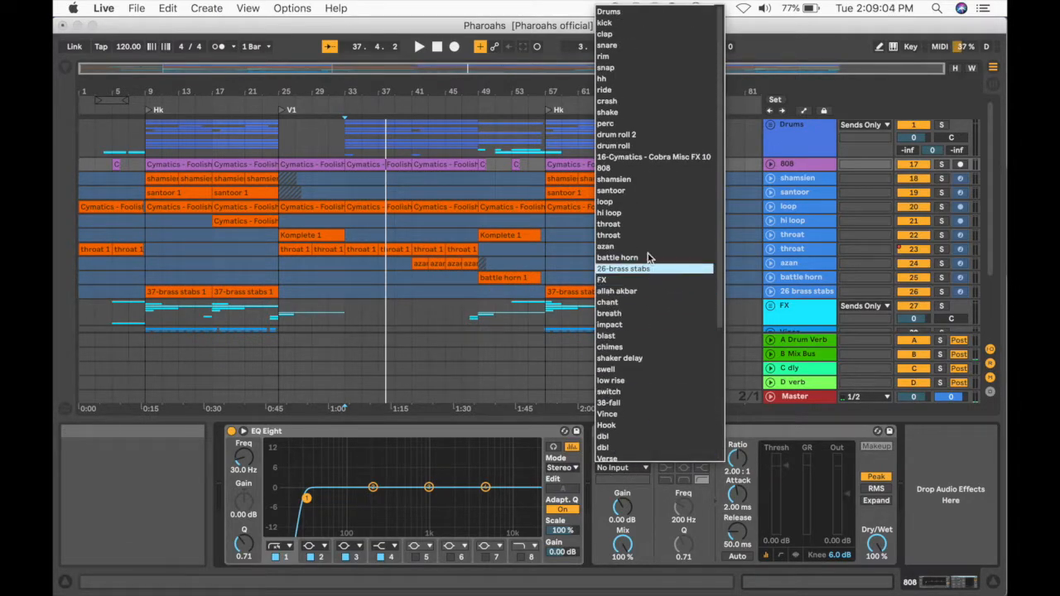
{"action": "left_click", "coordinate": [615, 23]}
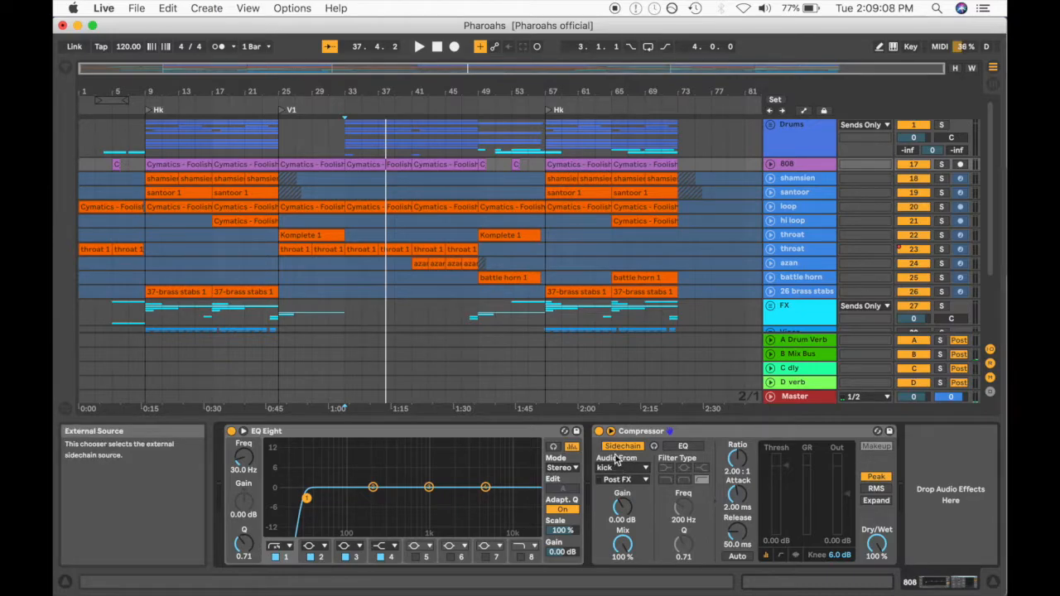
{"action": "left_click", "coordinate": [679, 432]}
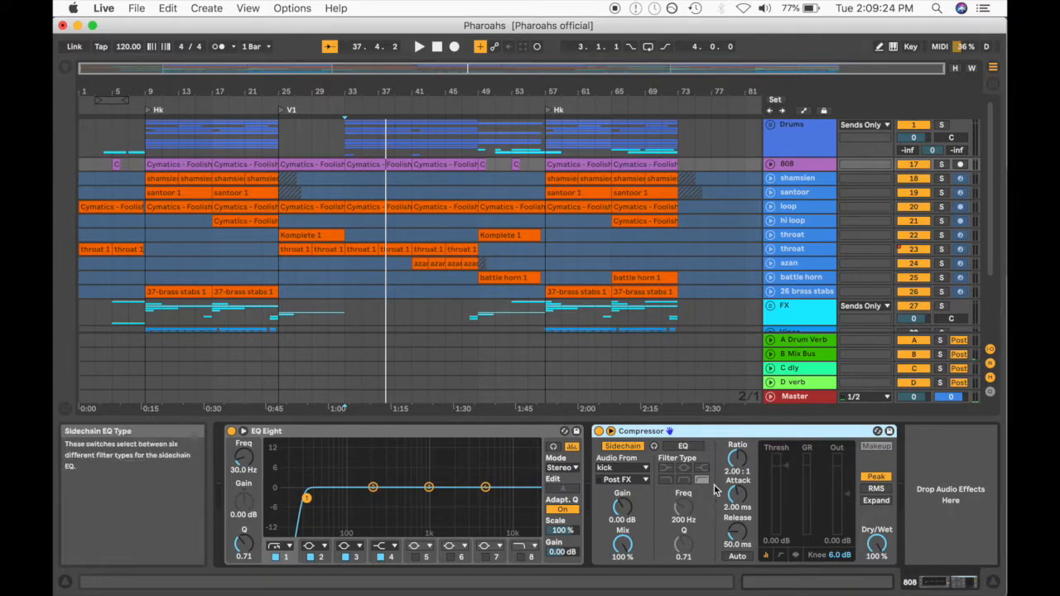
- Solo the Drums group and the 808 track and listen to them play together
{"action": "left_click", "coordinate": [770, 125]}
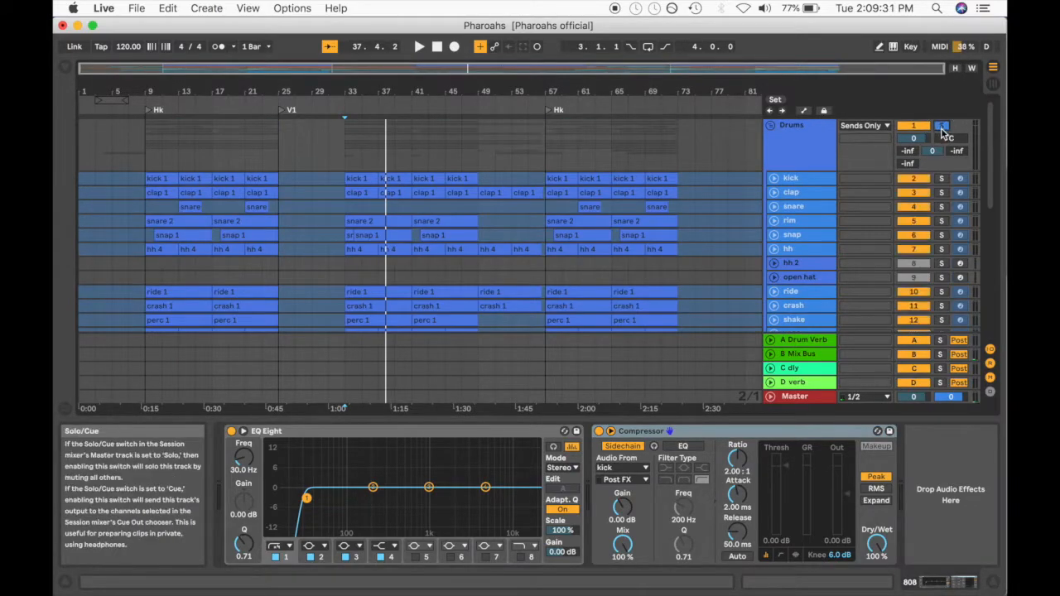
{"action": "scroll", "coordinate": [849, 253], "scroll_direction": "down", "scroll_amount": 8}
{"action": "left_click", "coordinate": [940, 238]}
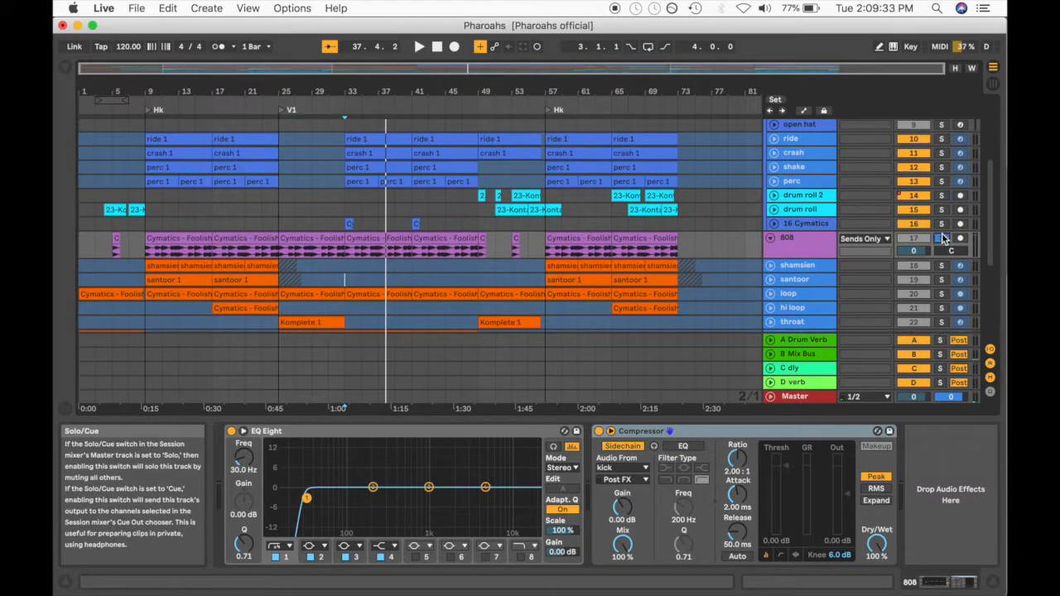
{"action": "key", "text": "space"}
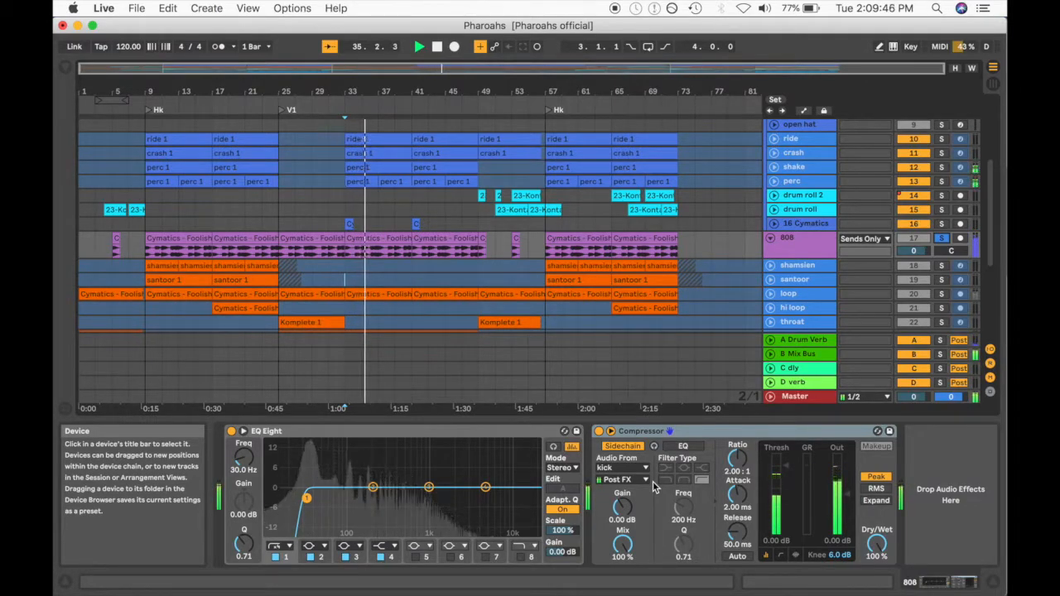
{"action": "key", "text": "space"}
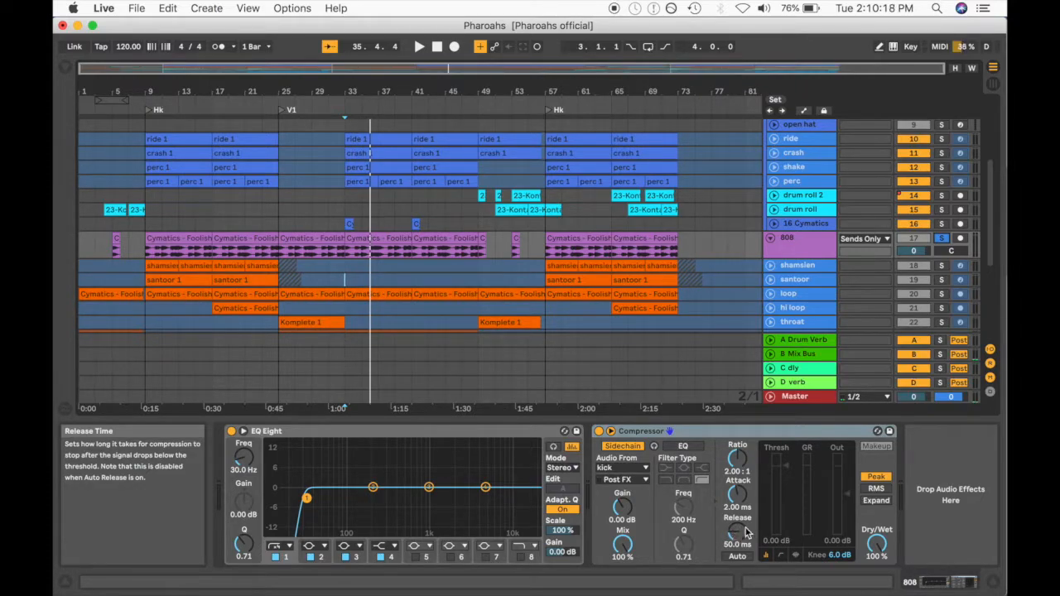
- Examine the kick track's sample waveform to judge how long the kick lasts
{"action": "scroll", "coordinate": [799, 207], "scroll_direction": "up", "scroll_amount": 5}
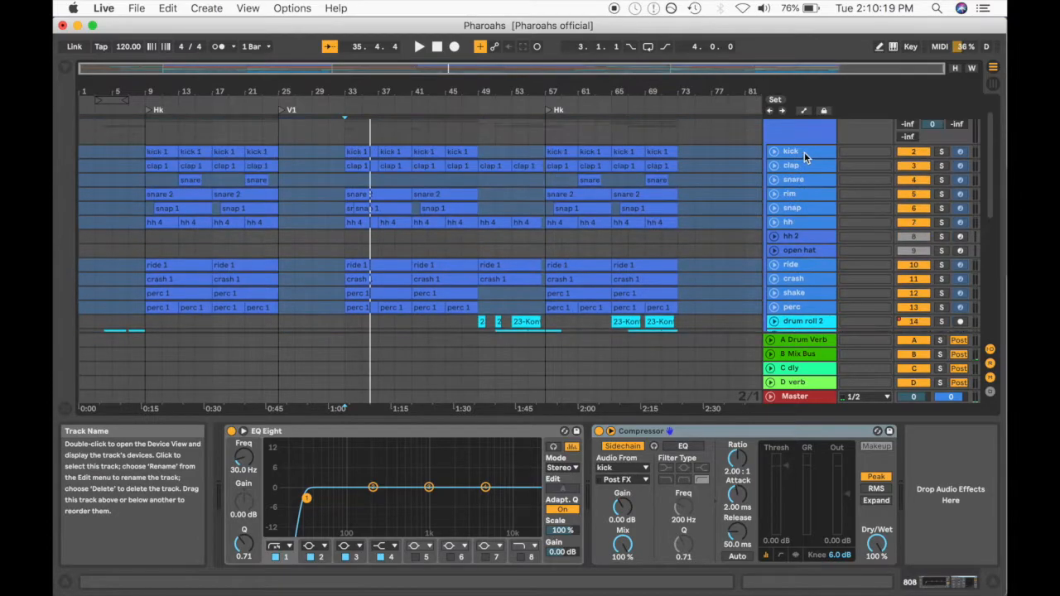
{"action": "left_click", "coordinate": [781, 153]}
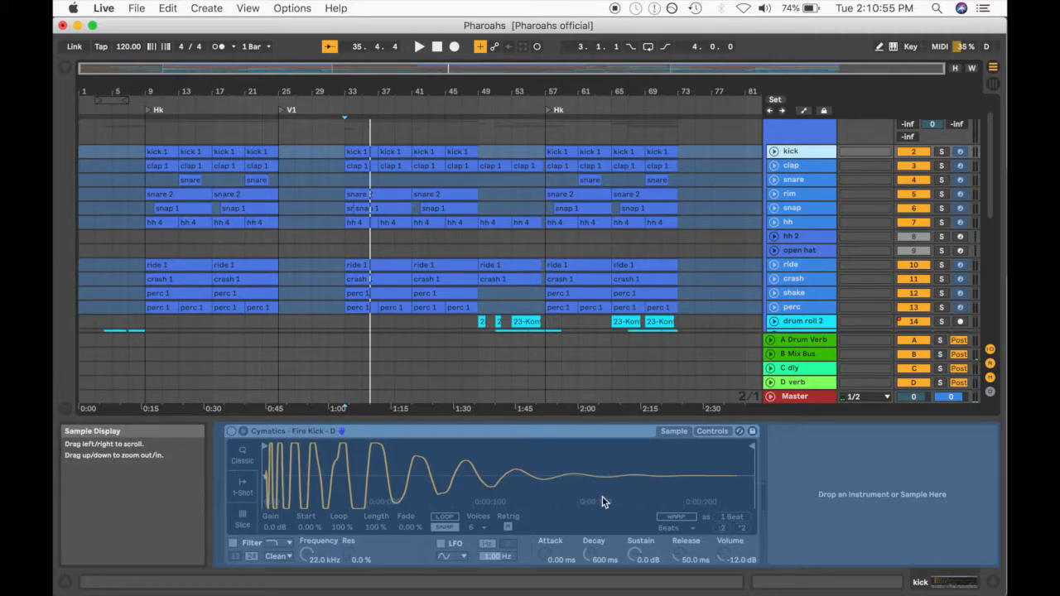
{"action": "scroll", "coordinate": [743, 213], "scroll_direction": "down", "scroll_amount": 5}
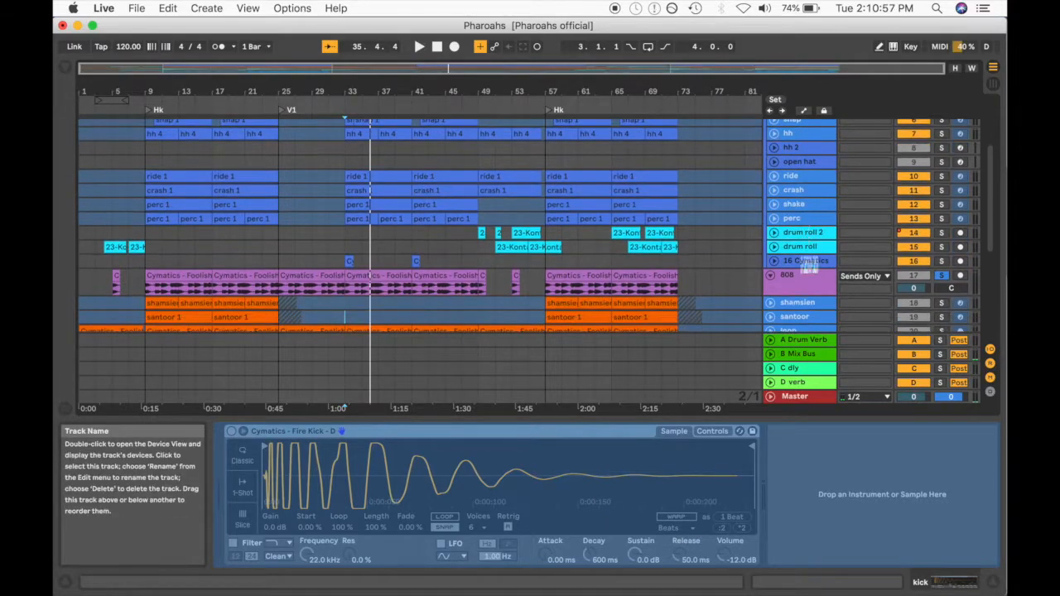
- Try a 150 ms release on the 808's Compressor and enable Auto release
{"action": "left_click", "coordinate": [804, 280]}
{"action": "left_click_drag", "start_coordinate": [737, 533], "coordinate": [749, 527]}
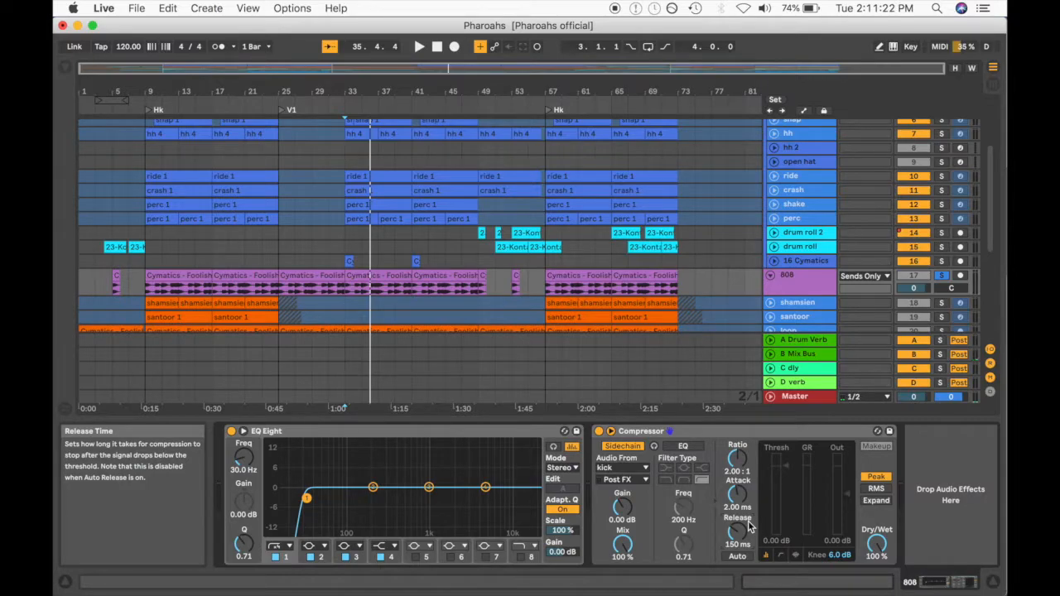
{"action": "left_click", "coordinate": [743, 557]}
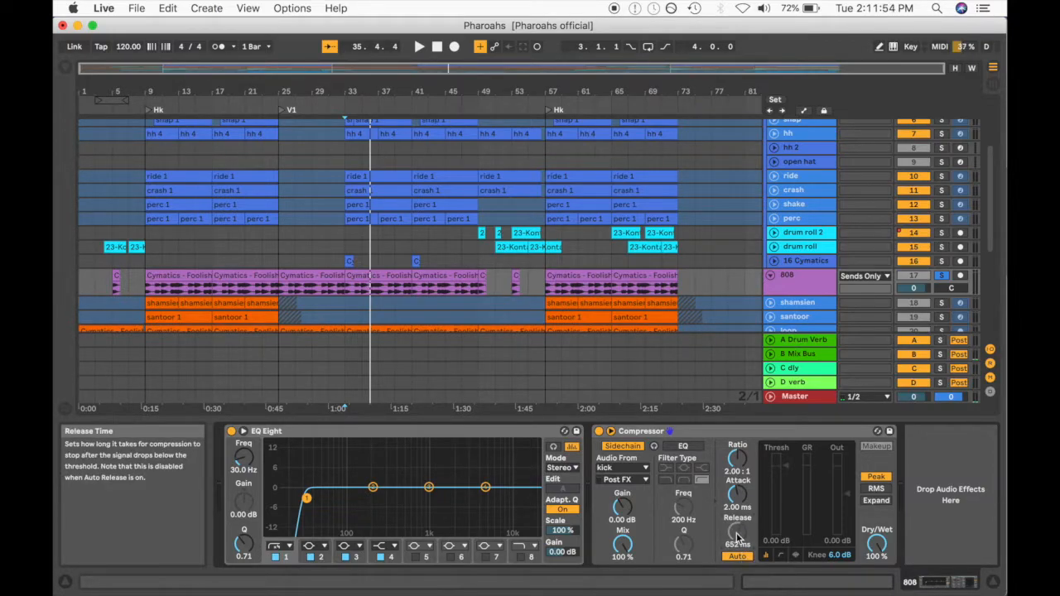
- Review the kick track's sample in its device view once more
{"action": "scroll", "coordinate": [801, 144], "scroll_direction": "up", "scroll_amount": 3}
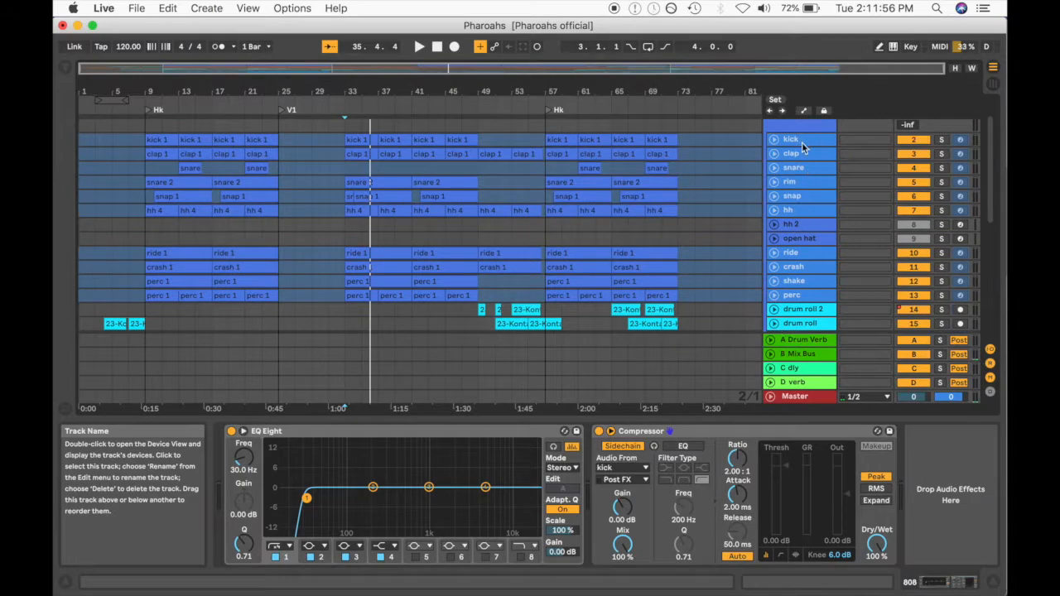
{"action": "left_click", "coordinate": [801, 144]}
{"action": "scroll", "coordinate": [828, 195], "scroll_direction": "down", "scroll_amount": 3}
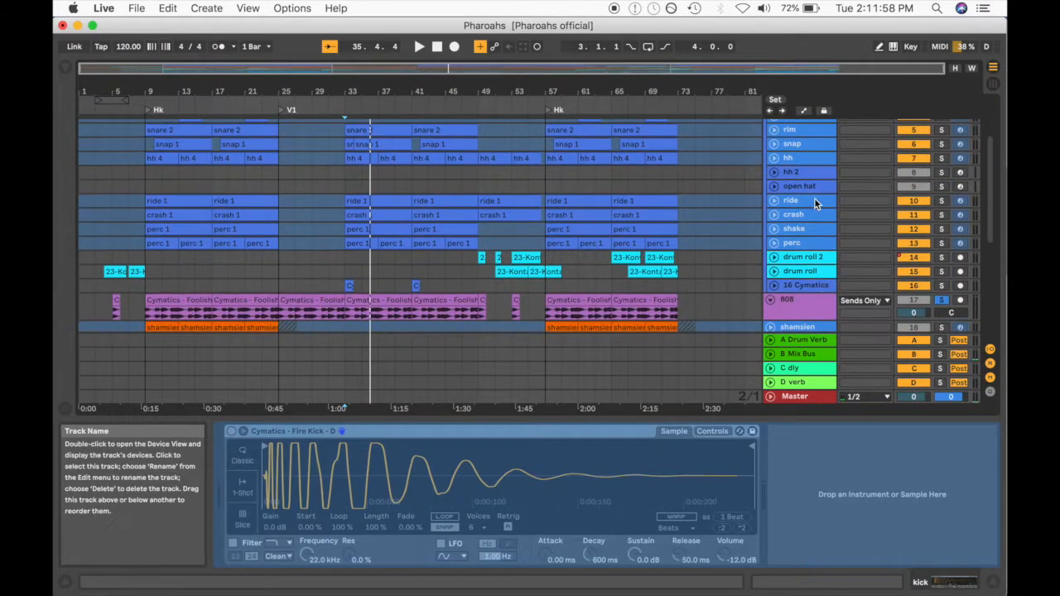
- Lower the 808 Compressor's threshold to -24 dB and listen to the soloed tracks
{"action": "left_click", "coordinate": [802, 309]}
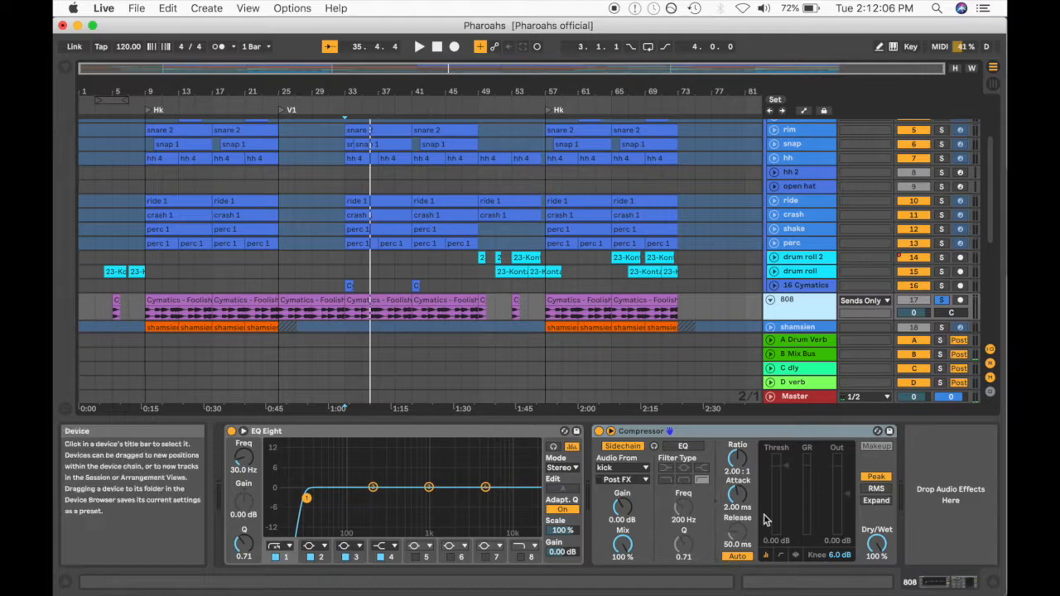
{"action": "left_click_drag", "start_coordinate": [789, 470], "coordinate": [789, 472]}
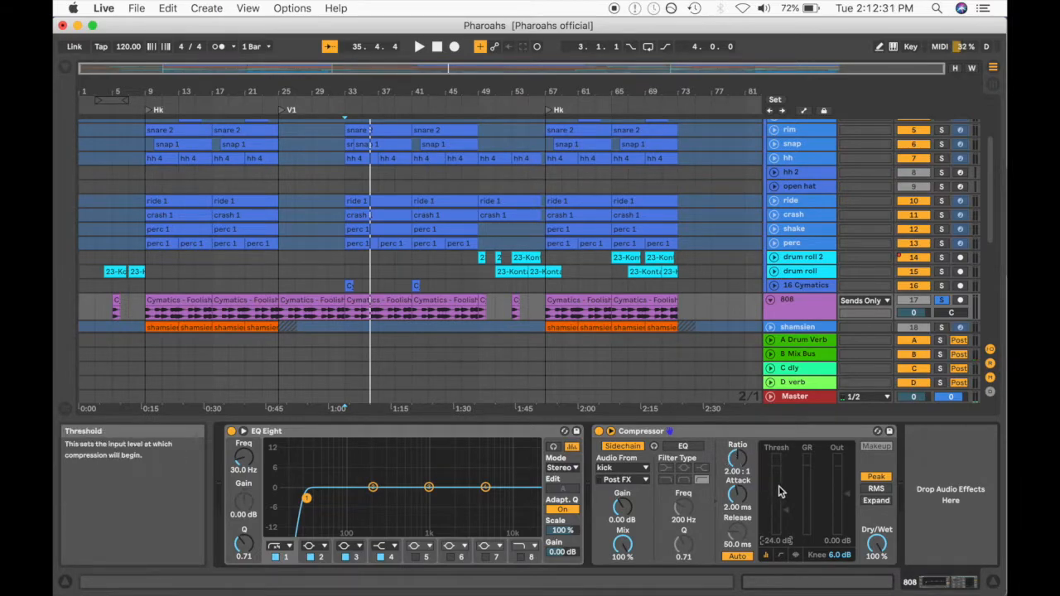
{"action": "key", "text": "space"}
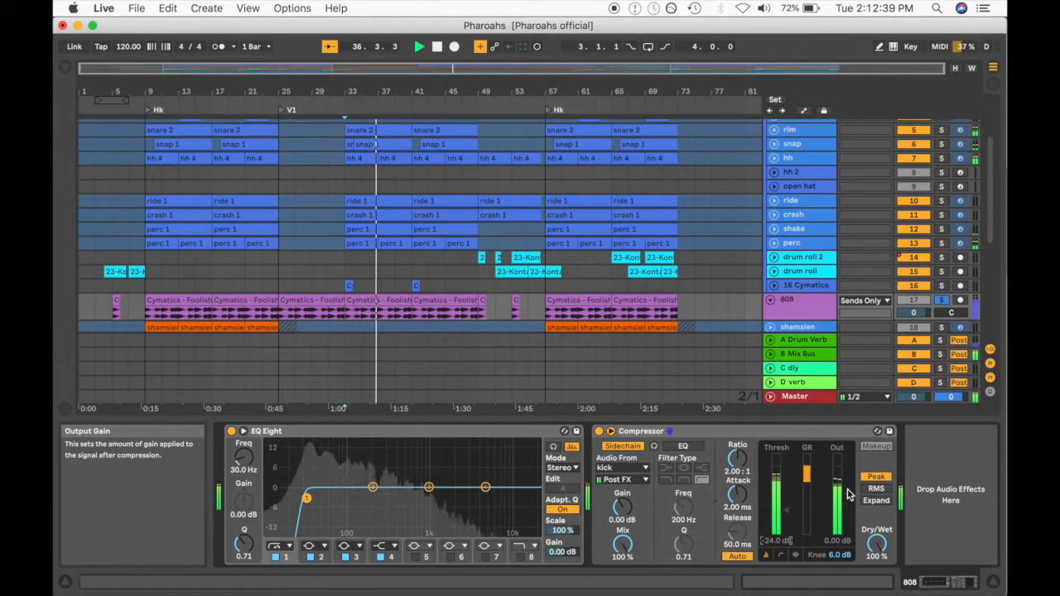
{"action": "key", "text": "space"}
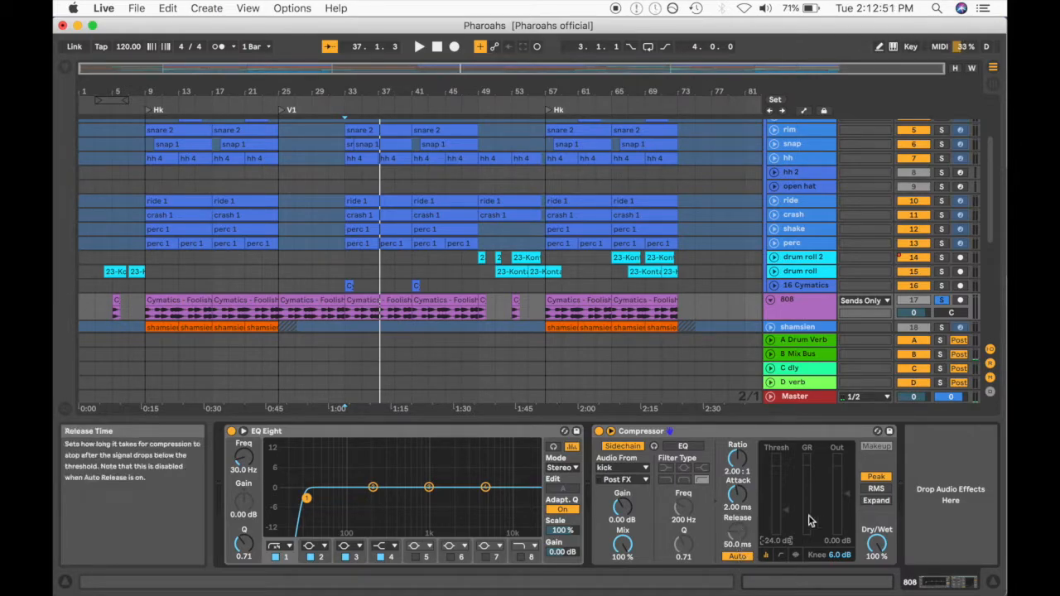
- Compare playback of the drums and 808 with the Compressor deactivated and reactivated
{"action": "left_click", "coordinate": [600, 431]}
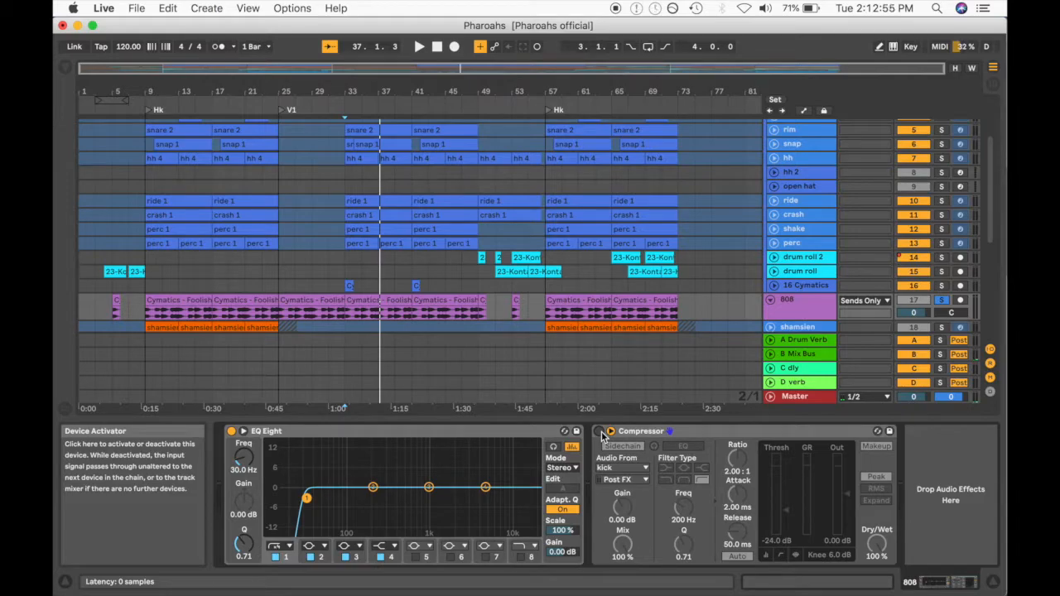
{"action": "key", "text": "space"}
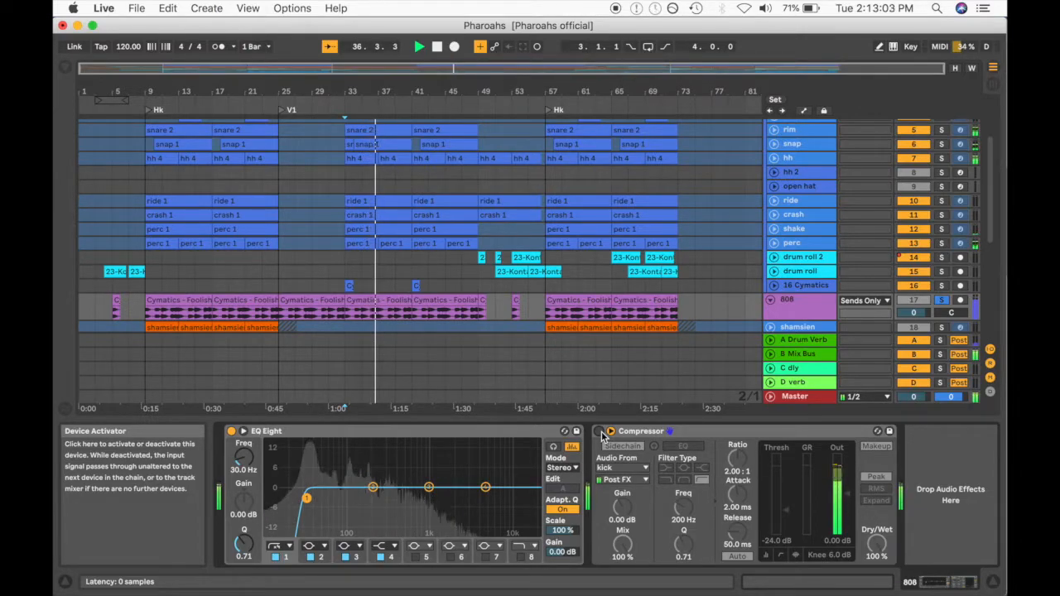
{"action": "key", "text": "space"}
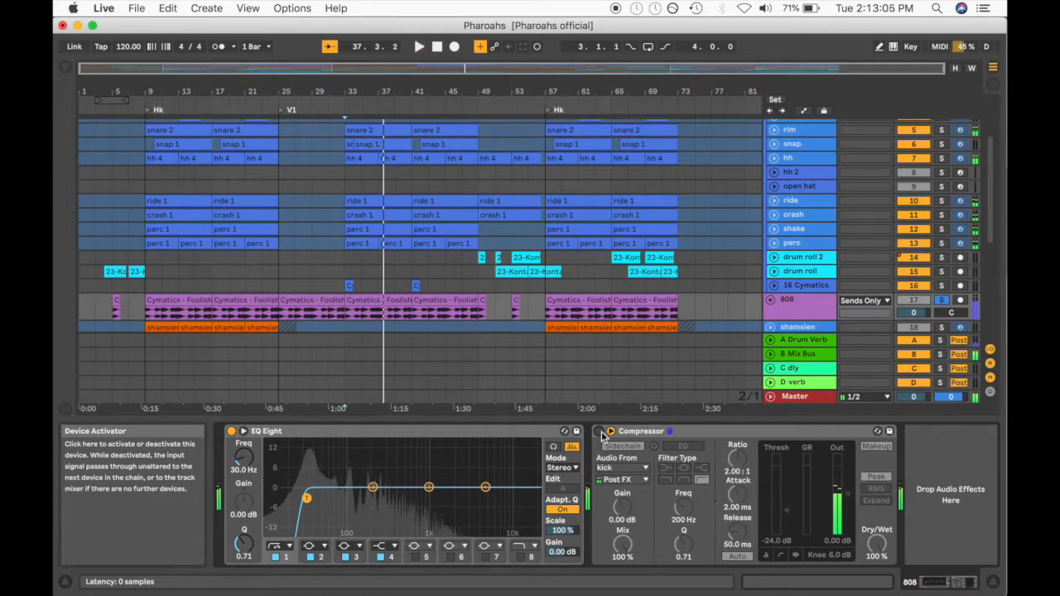
{"action": "left_click", "coordinate": [609, 431]}
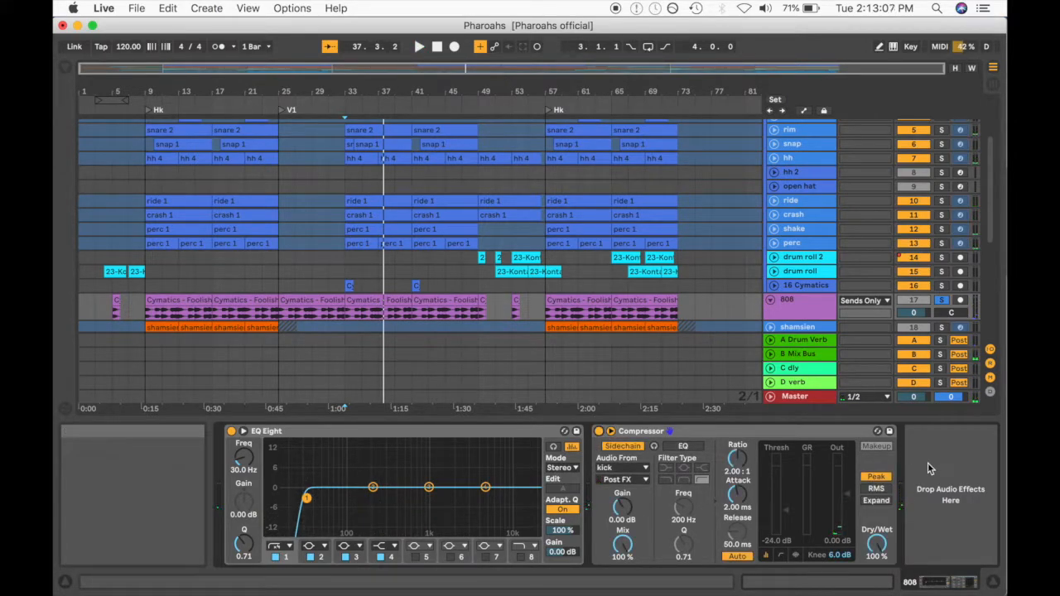
{"action": "key", "text": "space"}
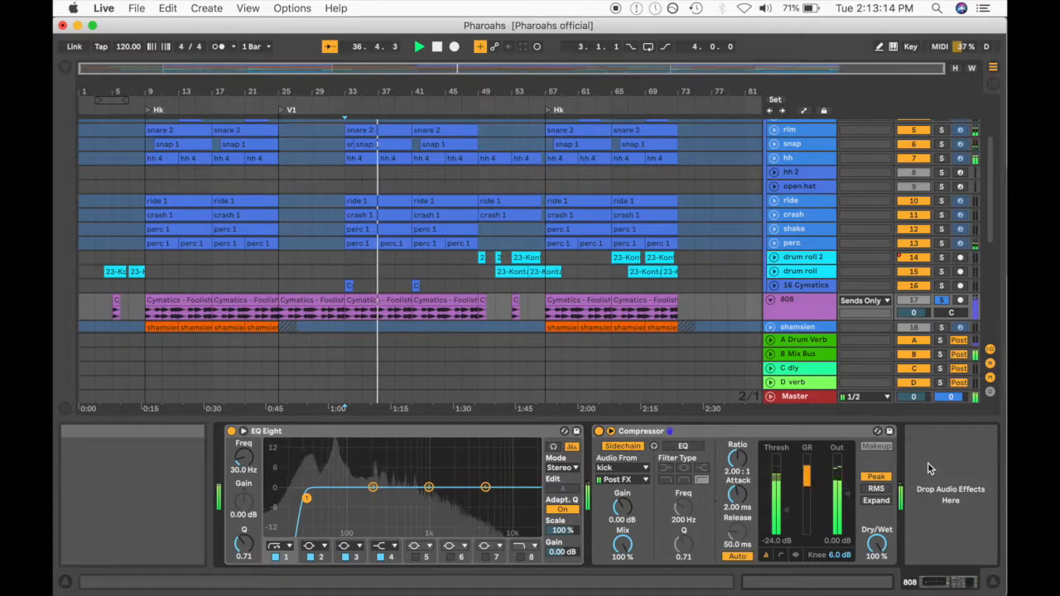
{"action": "key", "text": "space"}
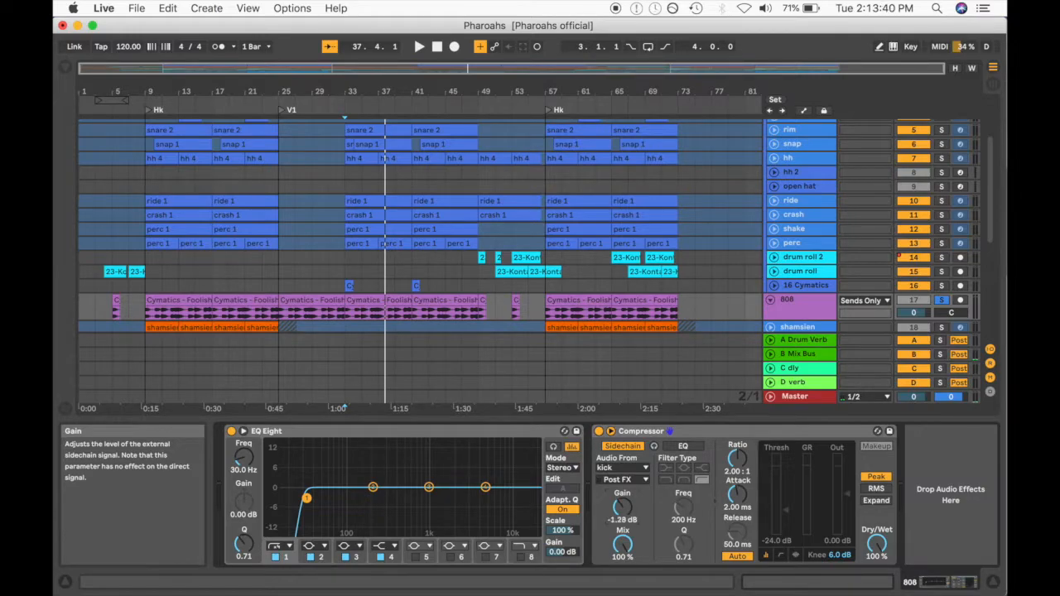
- Set the Compressor's sidechain gain to -15 dB and play back the soloed tracks
{"action": "left_click_drag", "start_coordinate": [627, 512], "coordinate": [629, 514]}
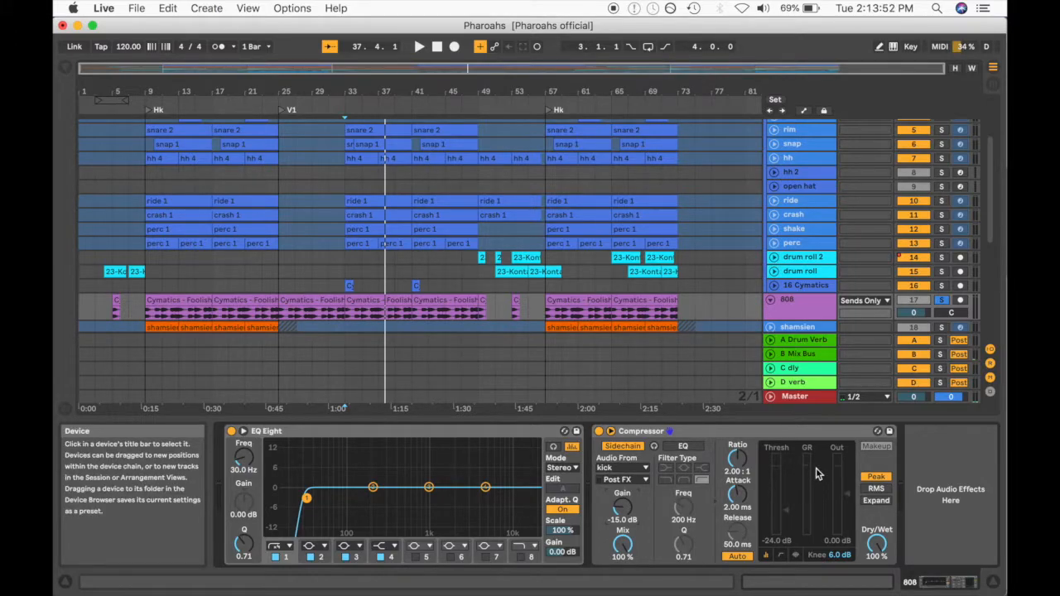
{"action": "key", "text": "space"}
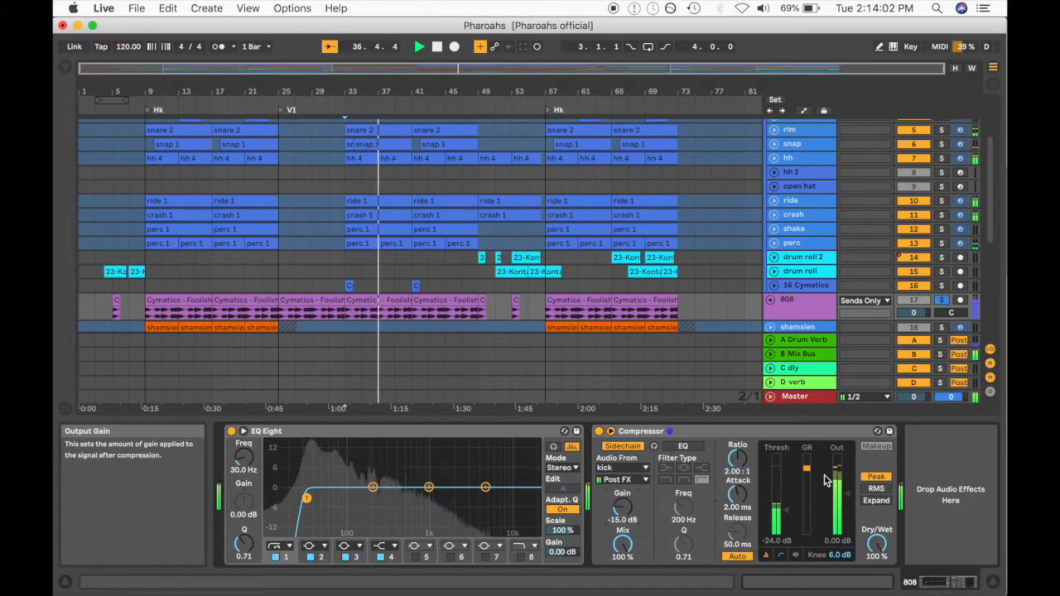
- Play back the soloed drums and 808 with the sidechained Compressor bypassed, and once more with it active, to compare them
{"action": "key", "text": "space"}
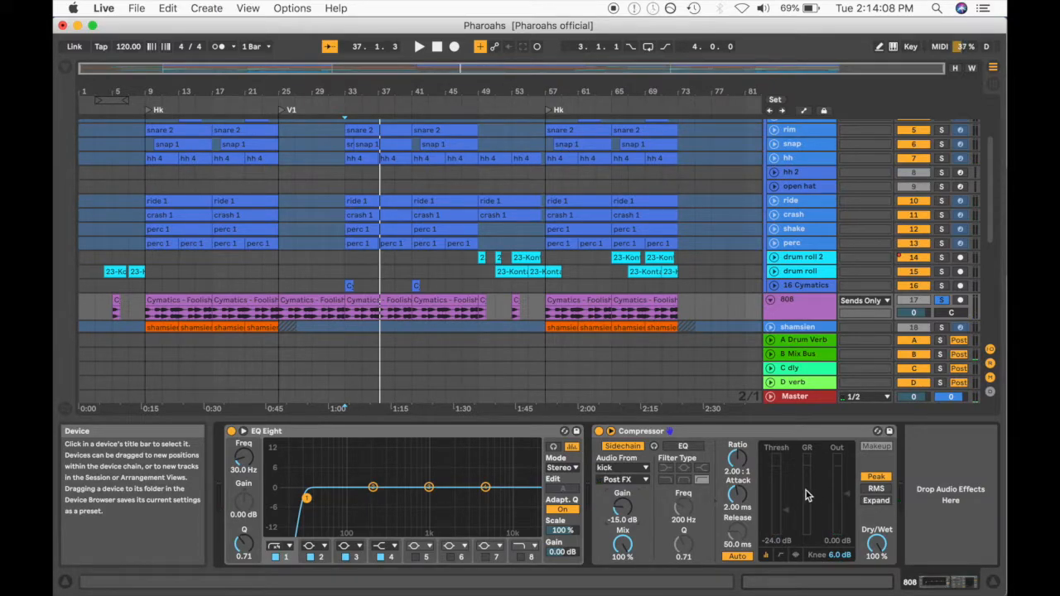
{"action": "left_click", "coordinate": [600, 431]}
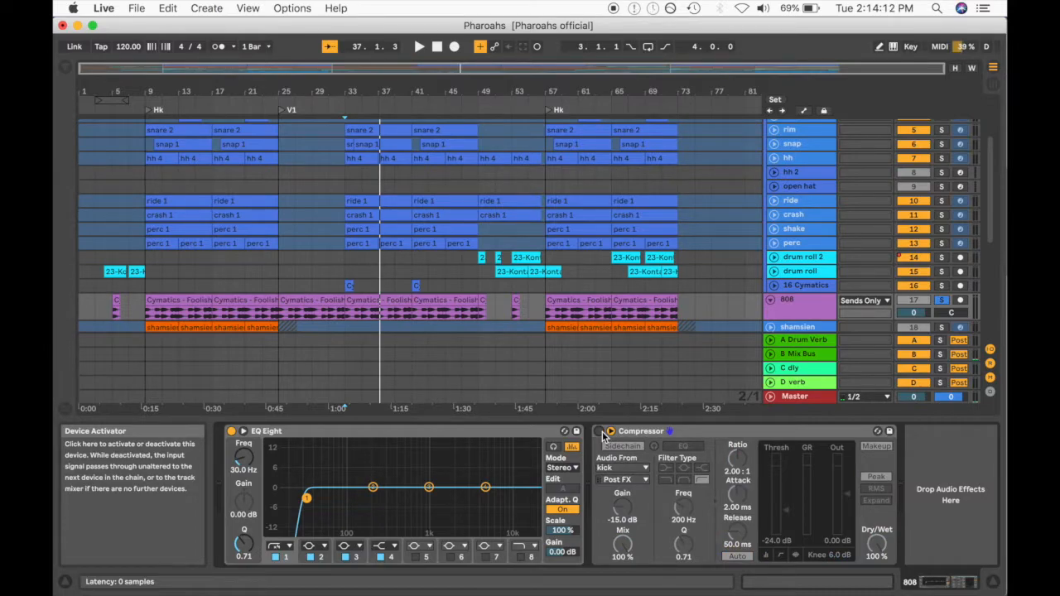
{"action": "key", "text": "space"}
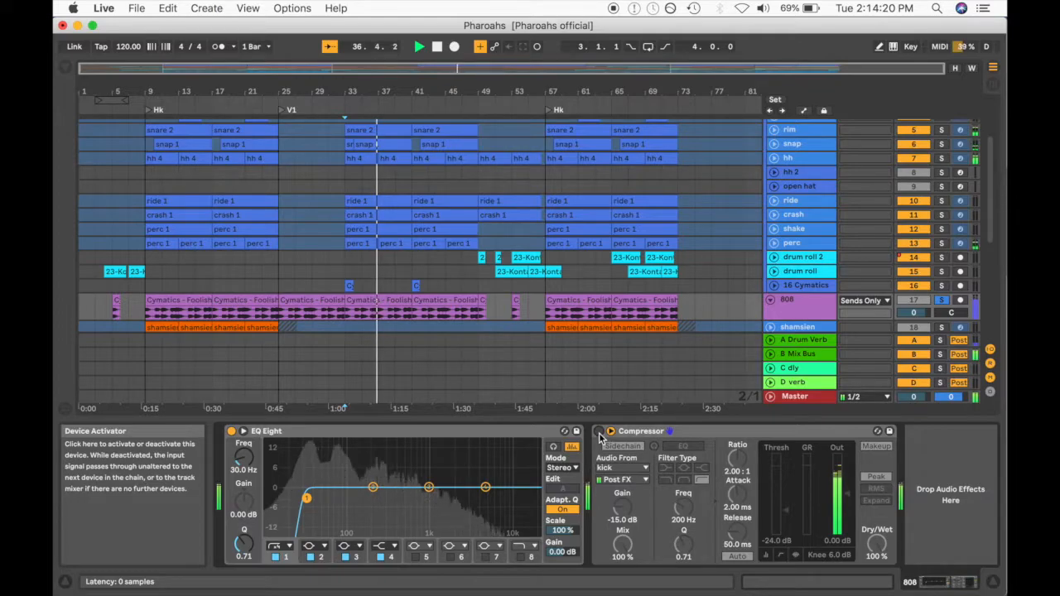
{"action": "left_click", "coordinate": [598, 431]}
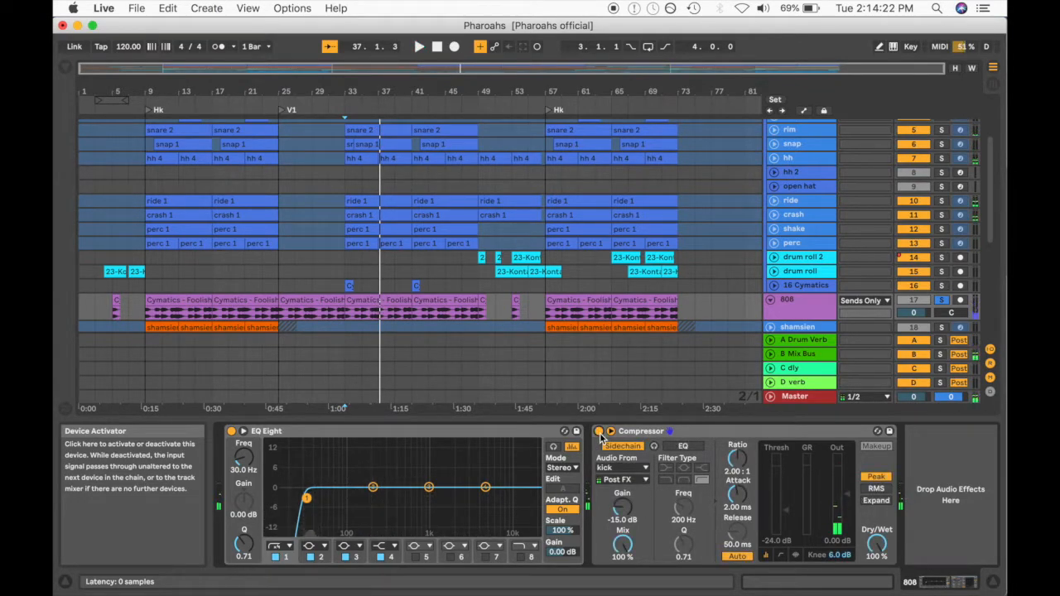
{"action": "key", "text": "space"}
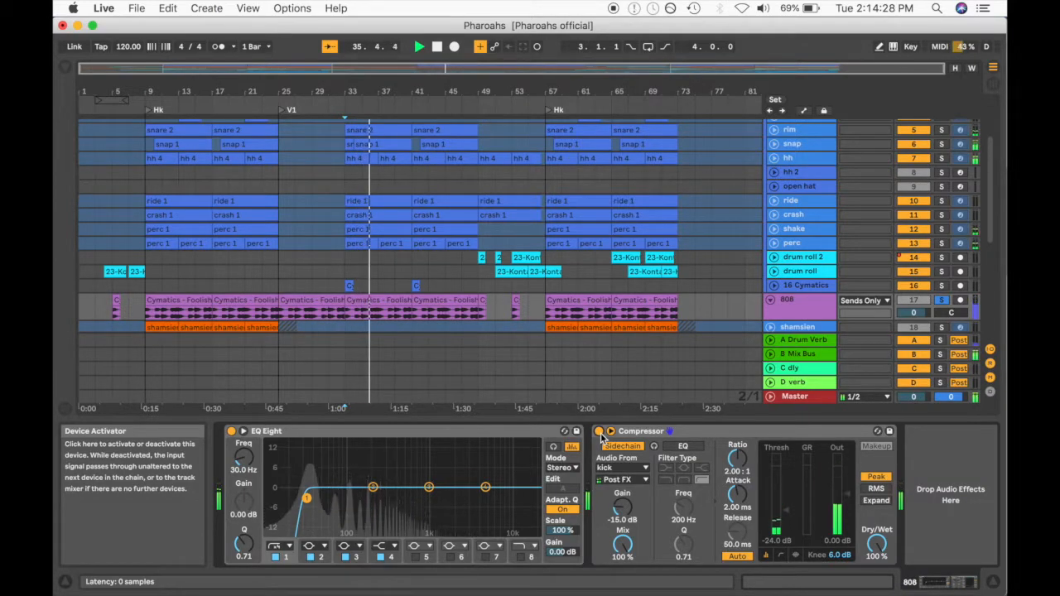
- Take the 808 track out of solo to hear the full mix, and select its Compressor
{"action": "left_click", "coordinate": [940, 300]}
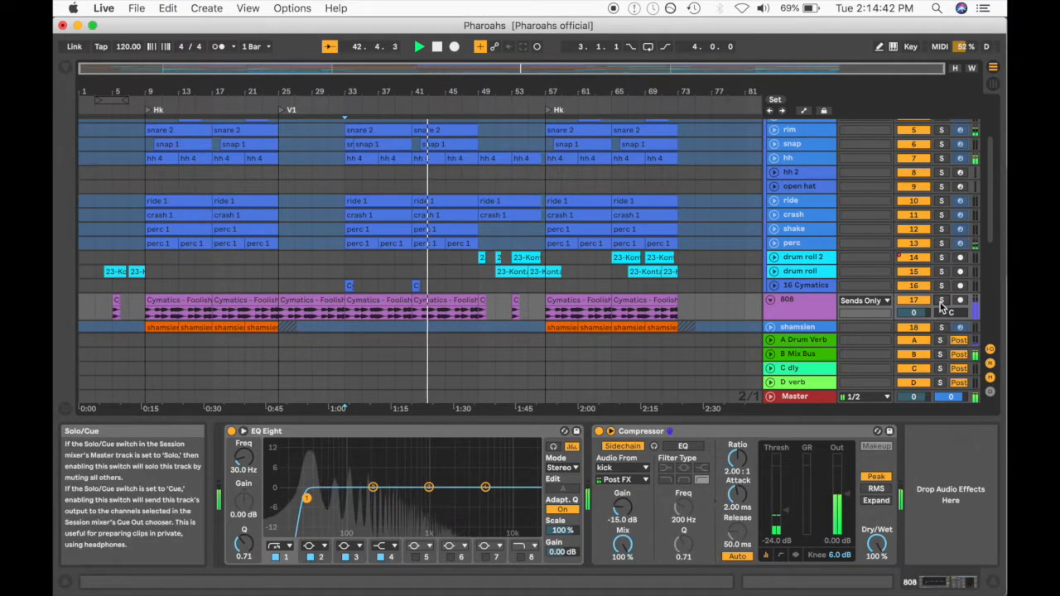
{"action": "key", "text": "space"}
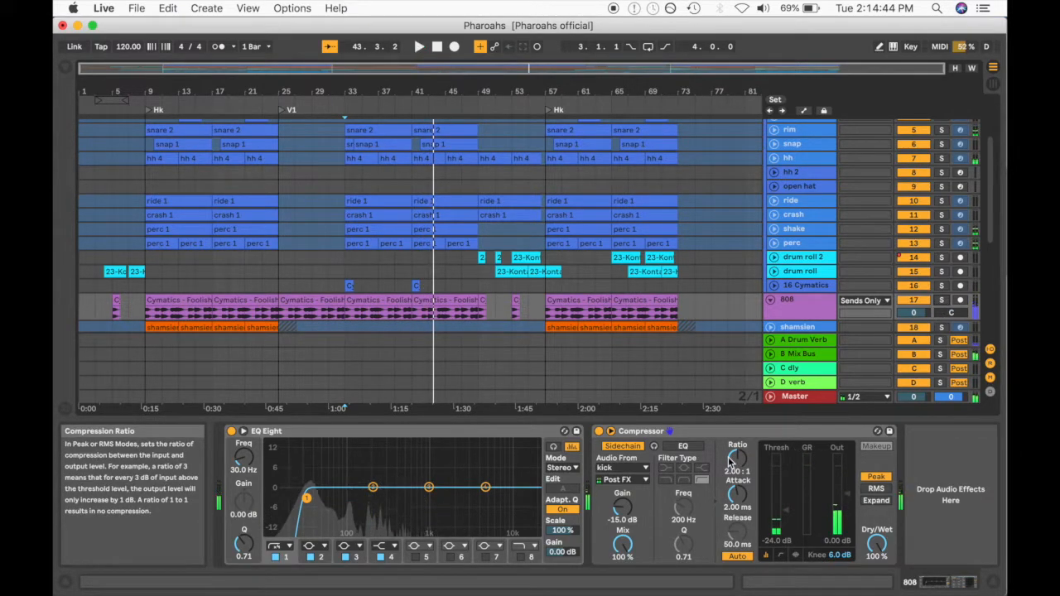
{"action": "left_click", "coordinate": [686, 431]}
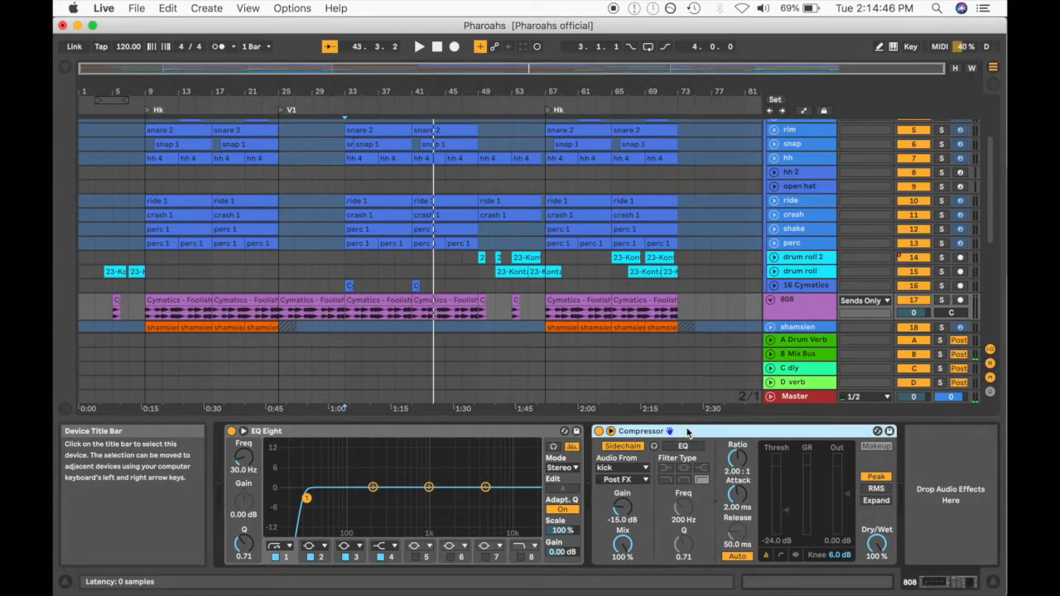